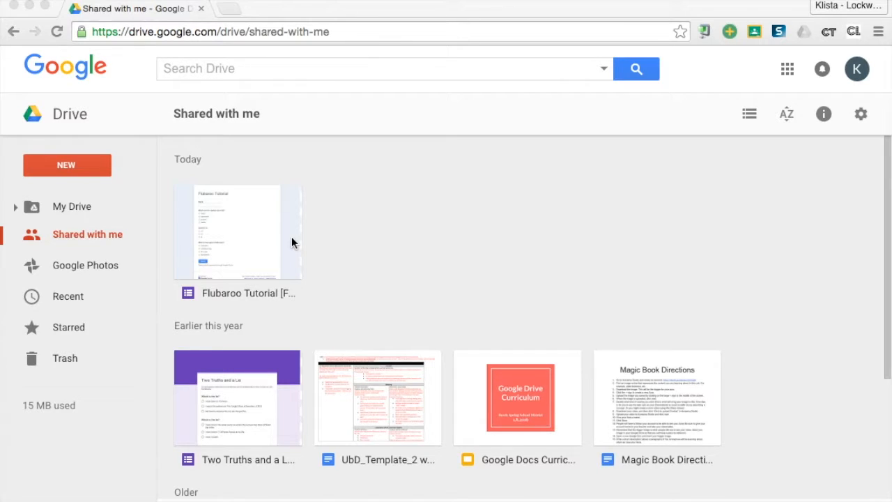
- Open the shared Flubaroo Tutorial form and look through its questions
double_click(272, 233)
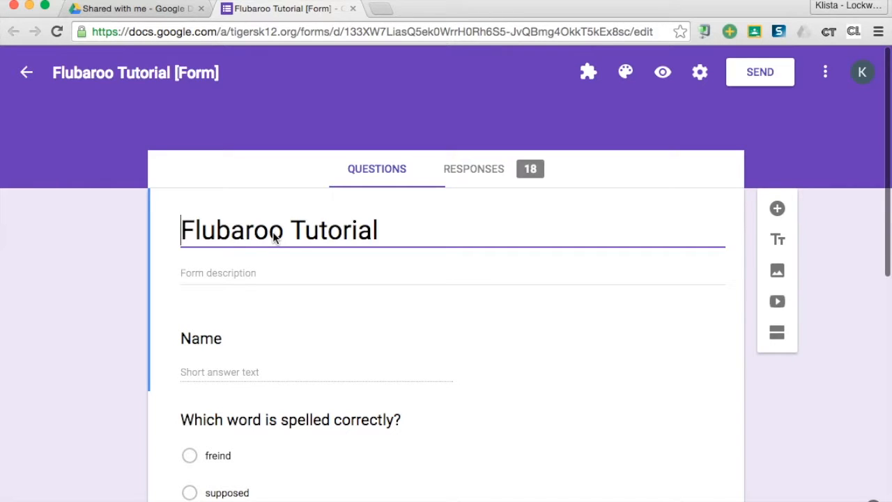
scroll(626, 233, "down", 2)
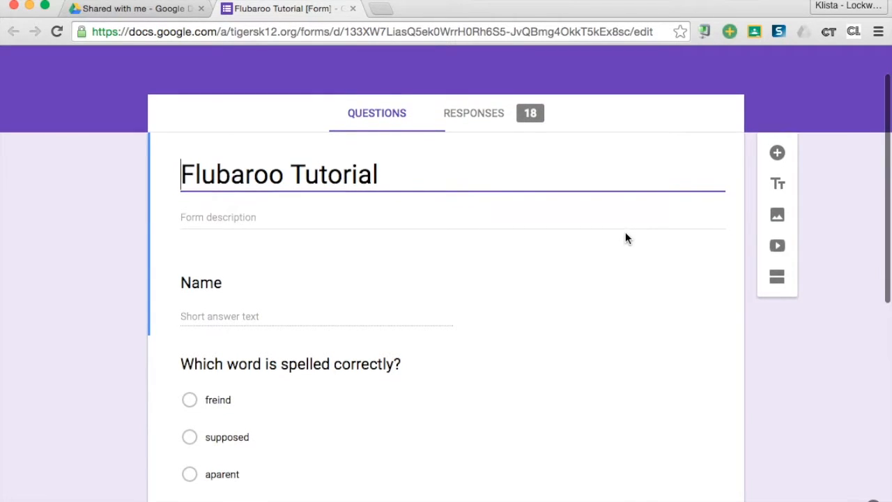
scroll(625, 238, "up", 2)
scroll(626, 233, "down", 5)
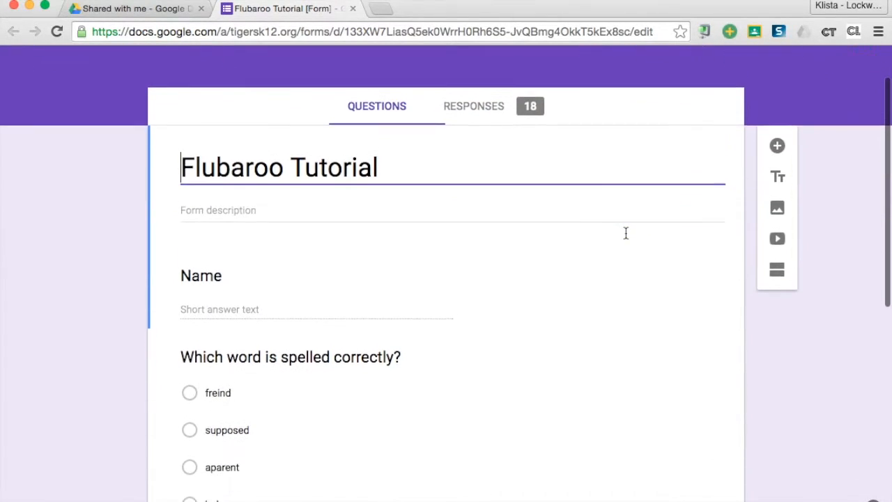
scroll(626, 235, "down", 4)
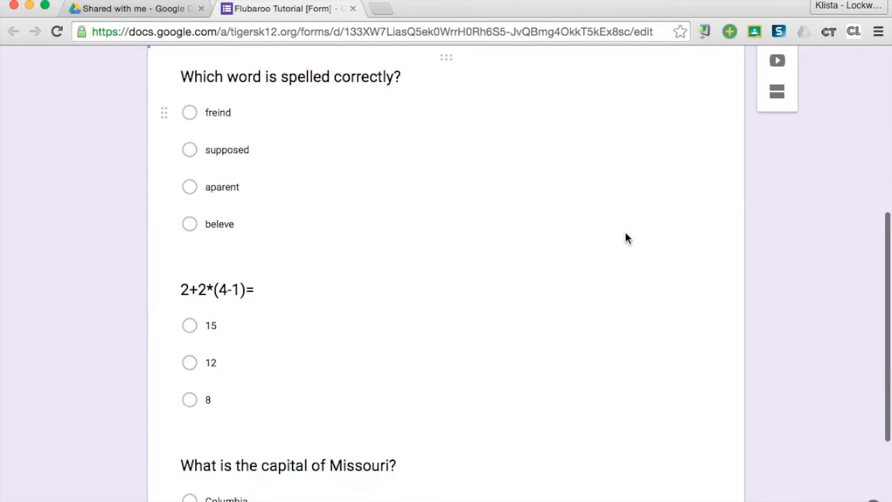
scroll(625, 237, "down", 2)
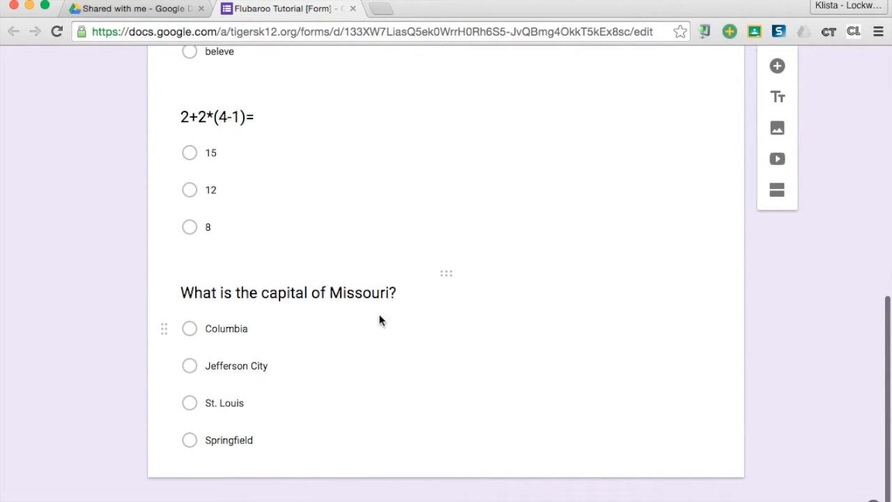
scroll(352, 309, "up", 3)
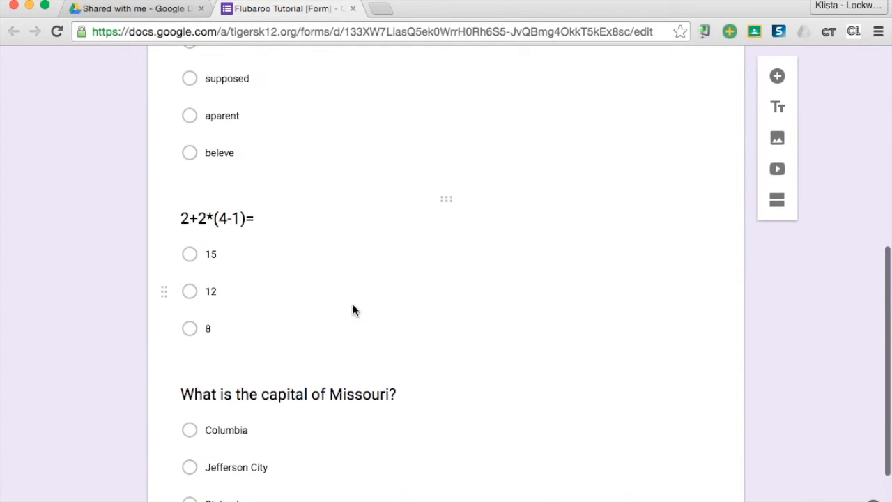
scroll(352, 304, "up", 5)
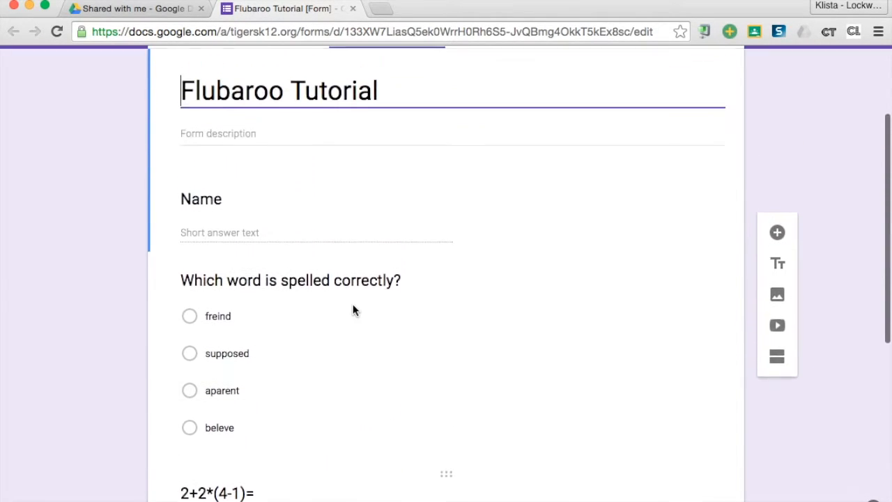
scroll(353, 305, "up", 2)
scroll(353, 305, "down", 2)
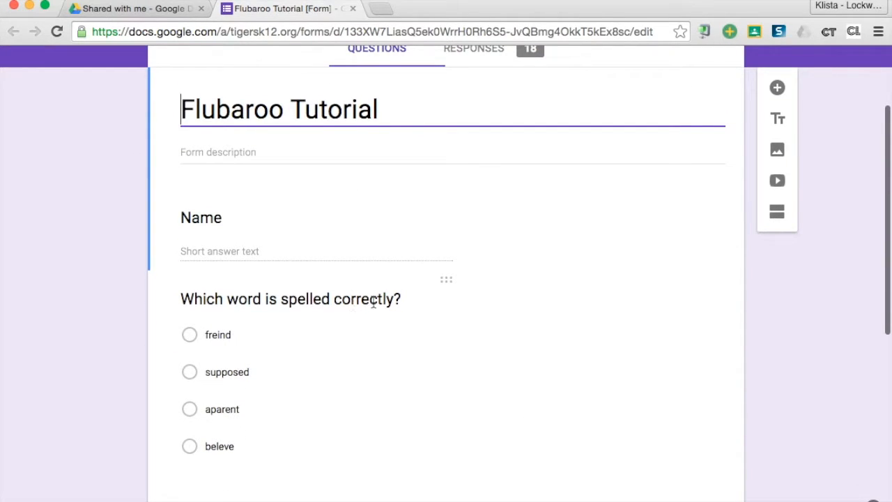
scroll(533, 282, "up", 3)
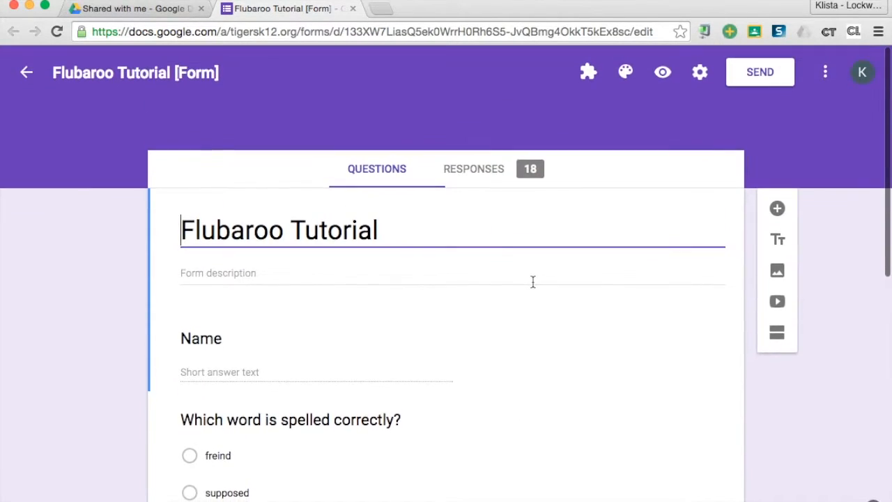
- Turn on "Make this a quiz" in the form's settings, with missed questions shown to respondents, and save the settings
left_click(699, 72)
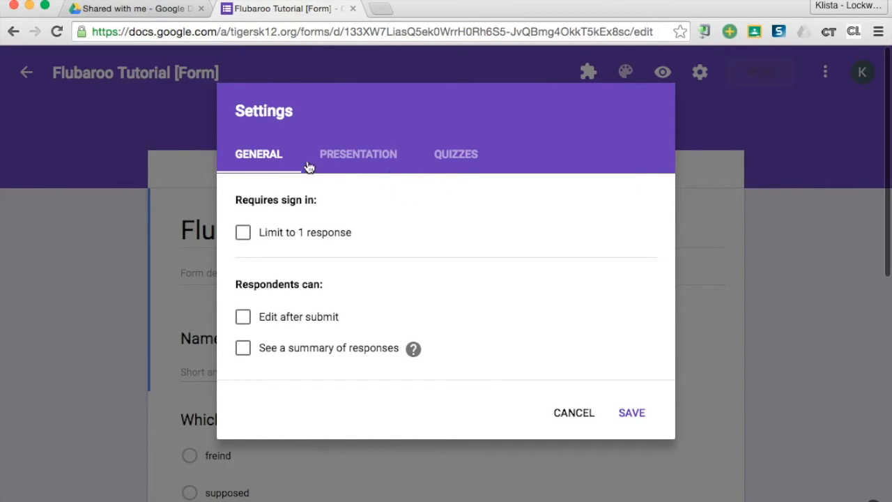
left_click(458, 159)
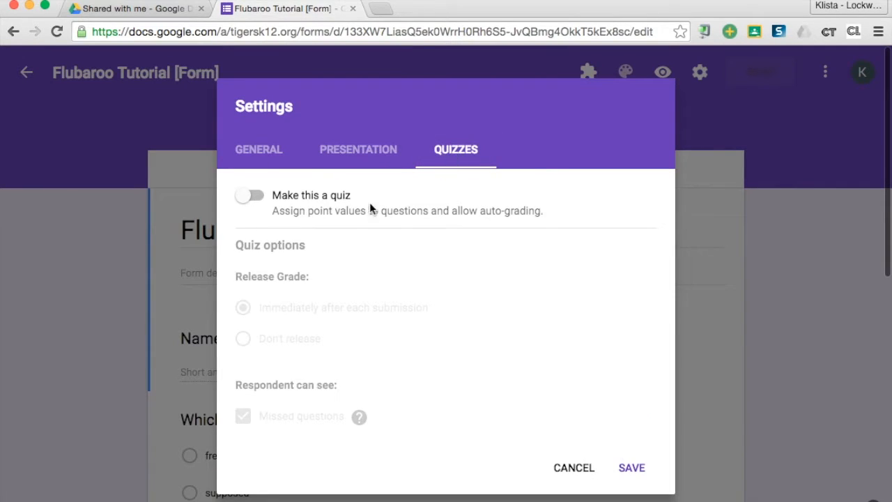
left_click(263, 200)
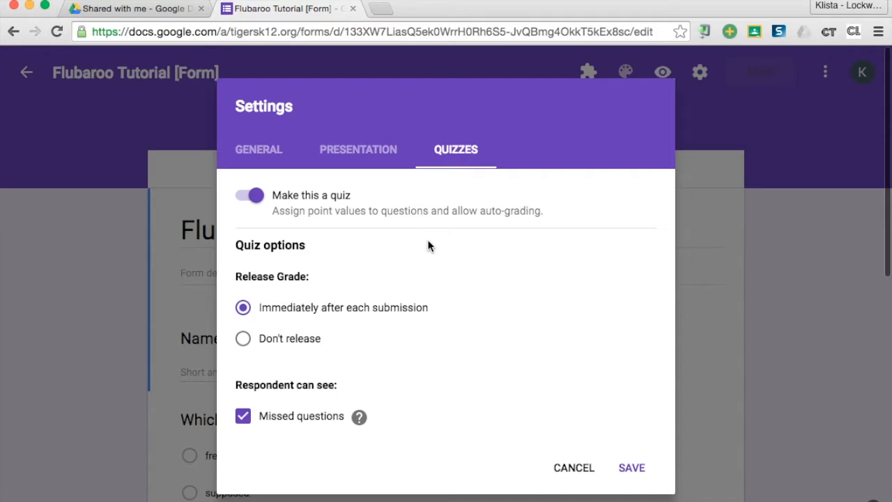
scroll(427, 239, "down", 3)
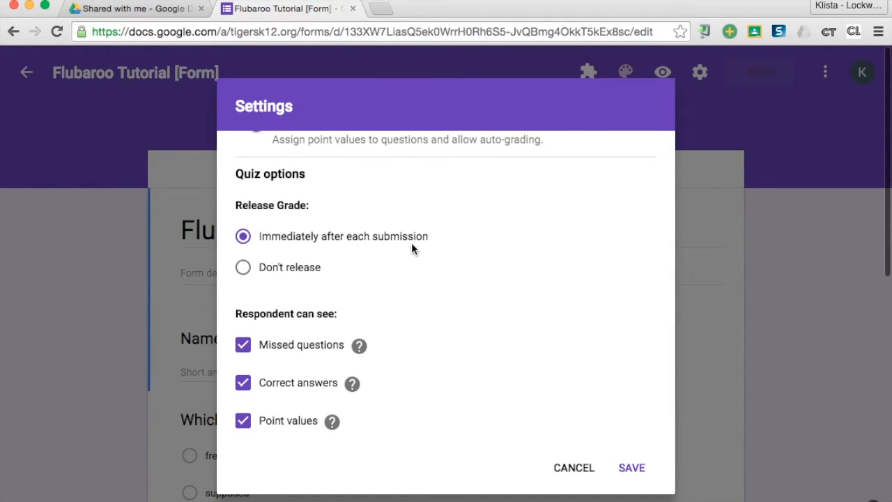
scroll(402, 246, "down", 1)
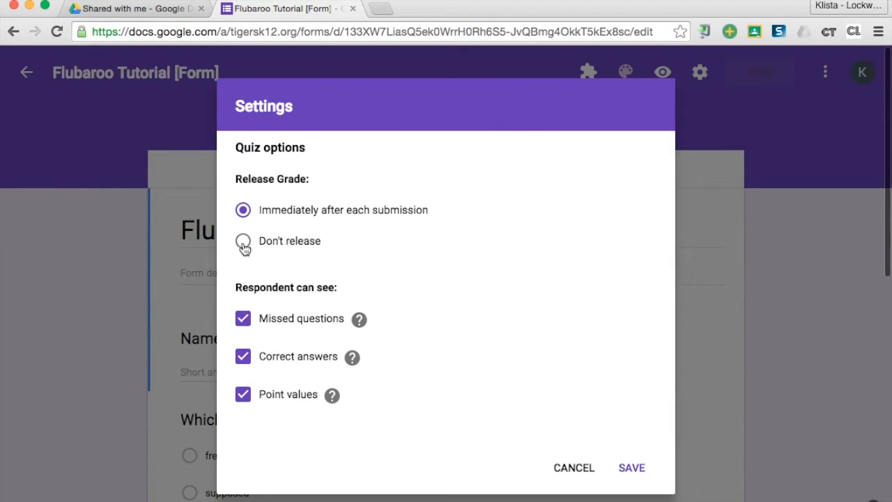
scroll(448, 231, "down", 1)
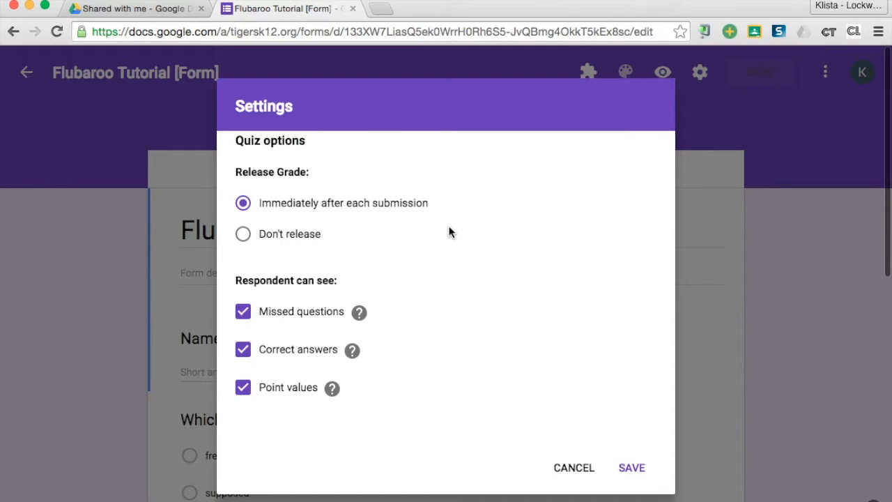
left_click(241, 307)
left_click(242, 306)
left_click(630, 467)
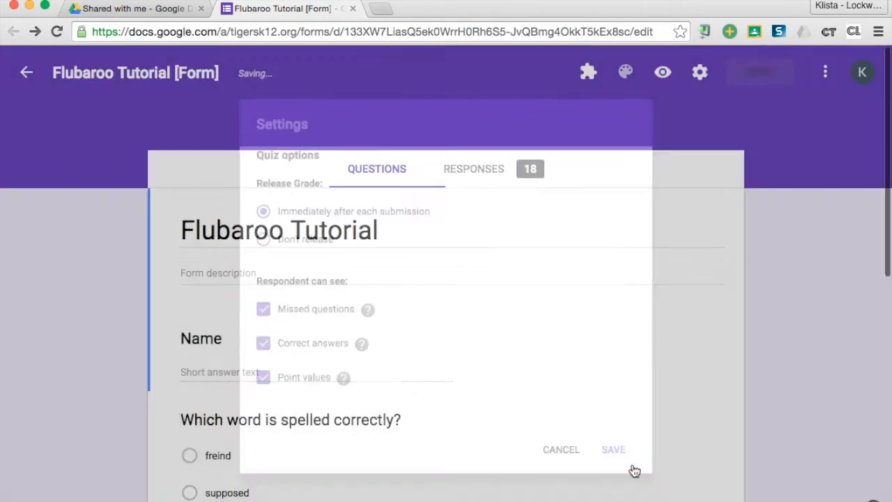
- In the answer key of "Which word is spelled correctly?", mark "supposed" as correct and set the question's value to 1 point
scroll(100, 336, "down", 5)
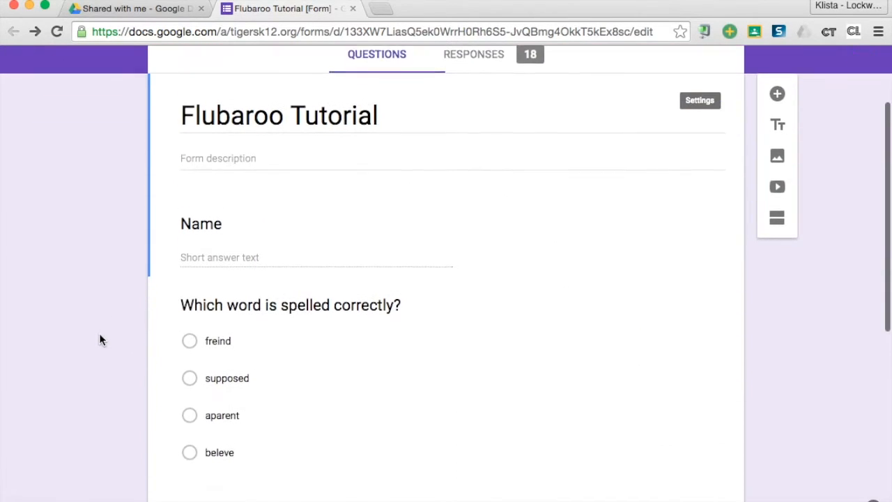
scroll(99, 339, "down", 1)
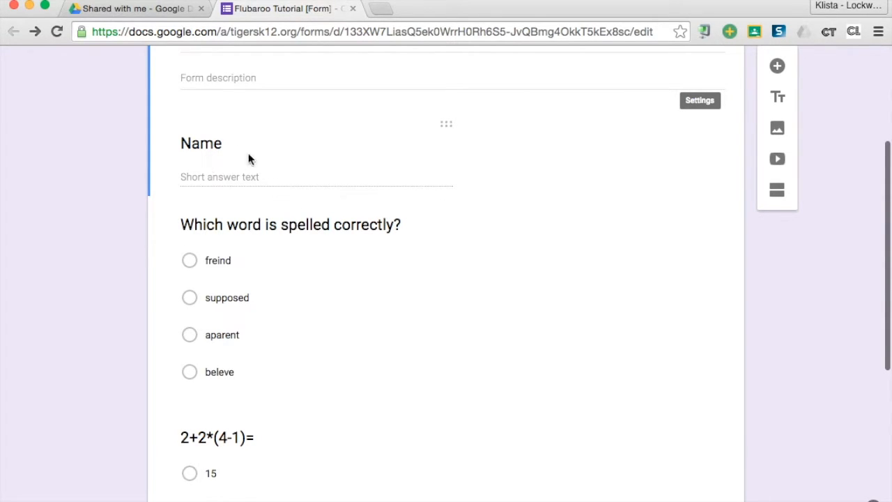
scroll(241, 167, "up", 3)
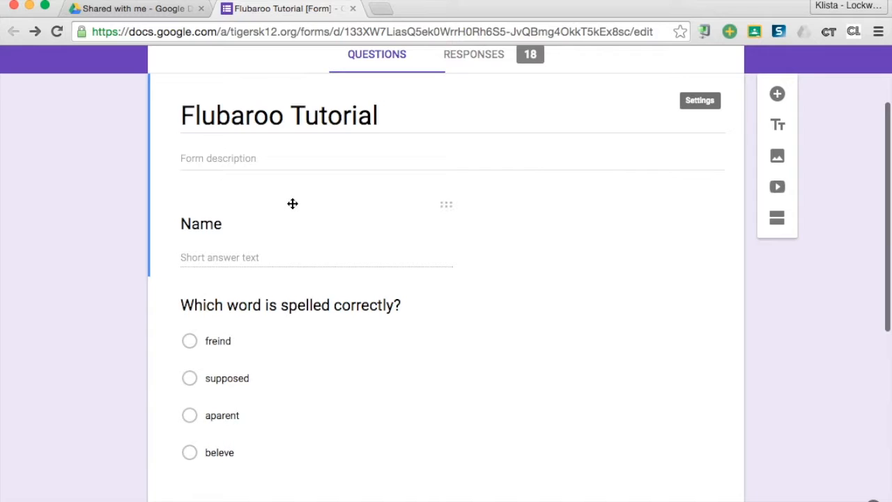
scroll(293, 202, "up", 2)
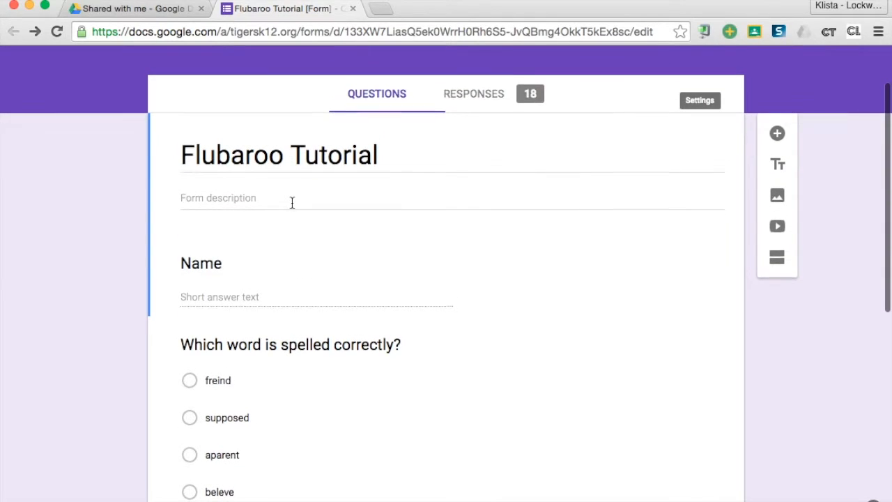
scroll(292, 202, "down", 3)
scroll(292, 202, "up", 3)
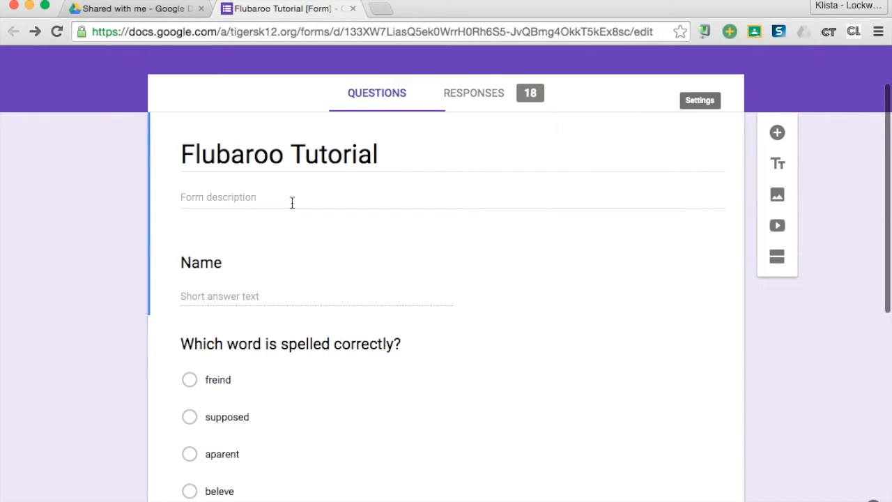
scroll(525, 295, "down", 4)
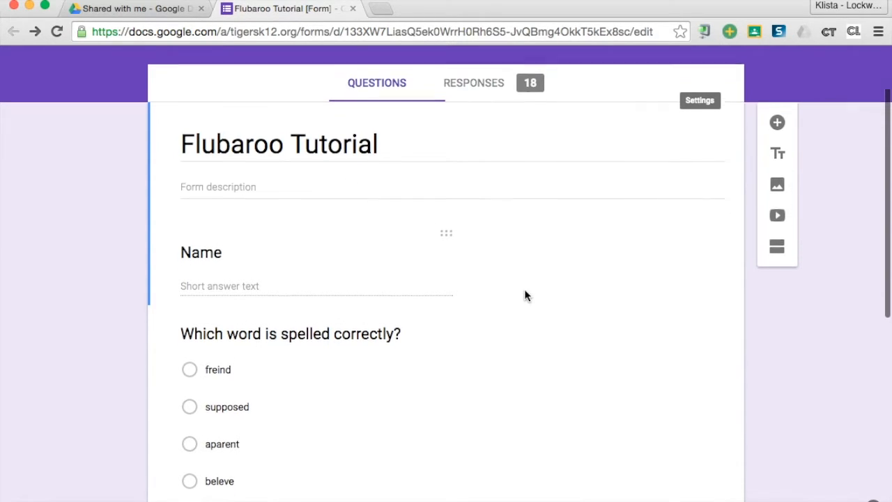
left_click(462, 240)
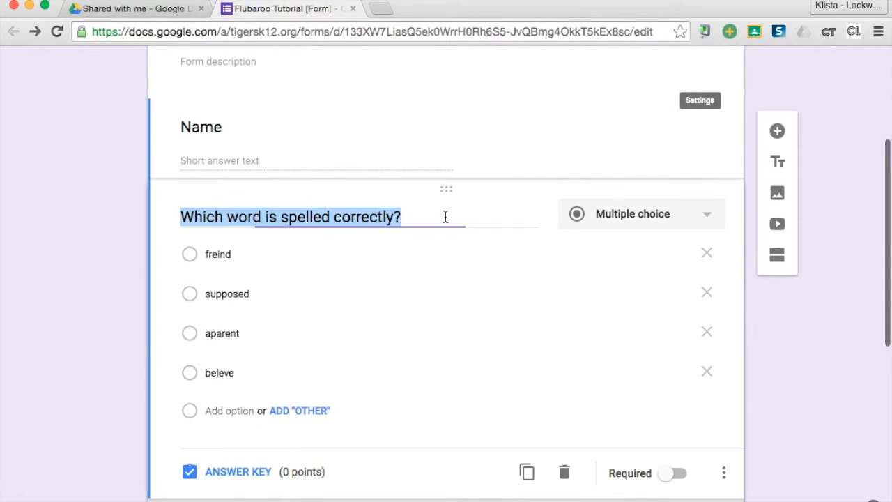
left_click(245, 473)
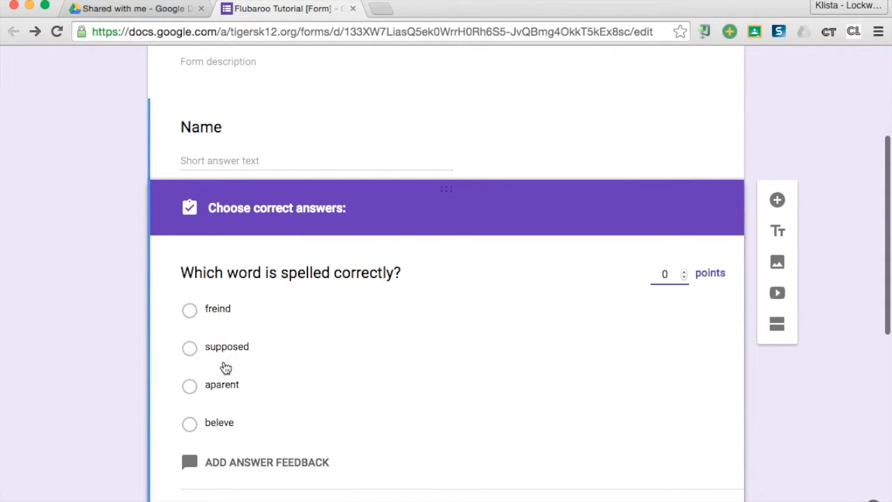
left_click(190, 351)
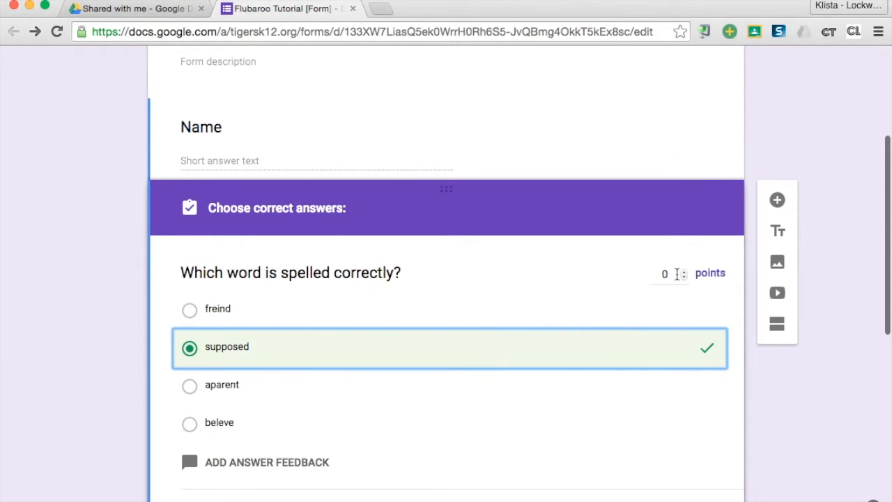
left_click(683, 271)
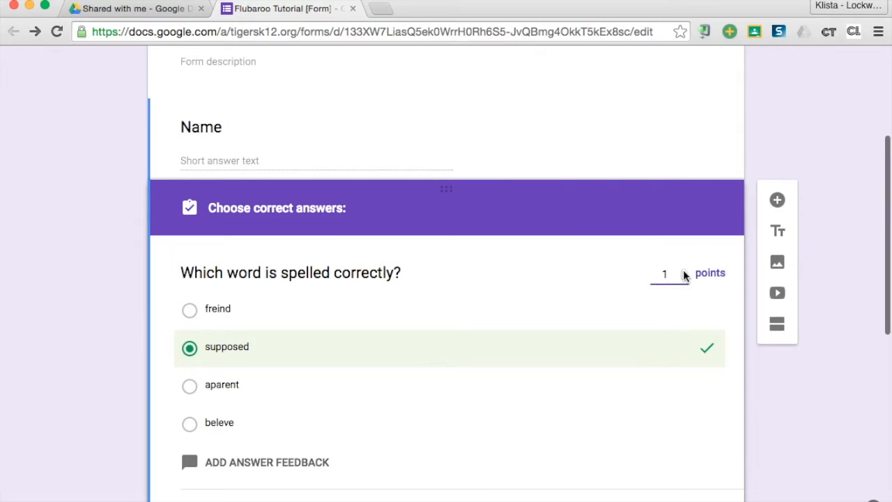
- Enter "Check your spelling rules." as the spelling question's feedback for incorrect answers
scroll(267, 400, "down", 2)
left_click(256, 423)
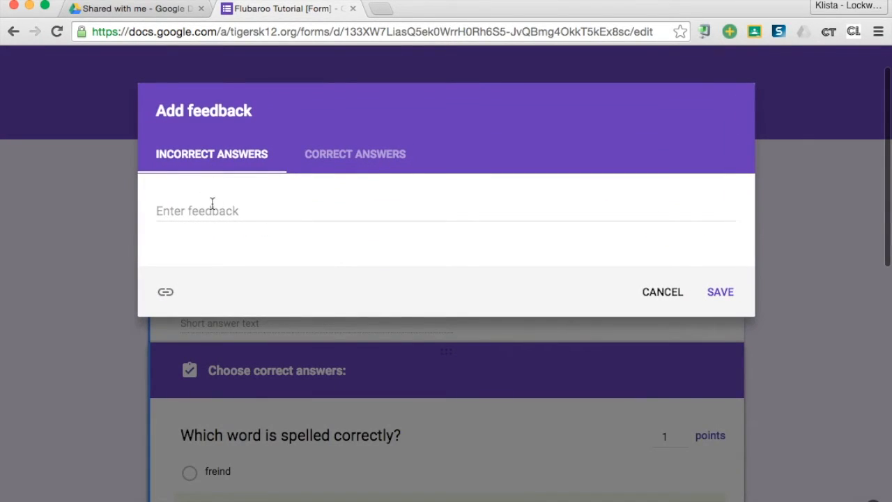
left_click(181, 208)
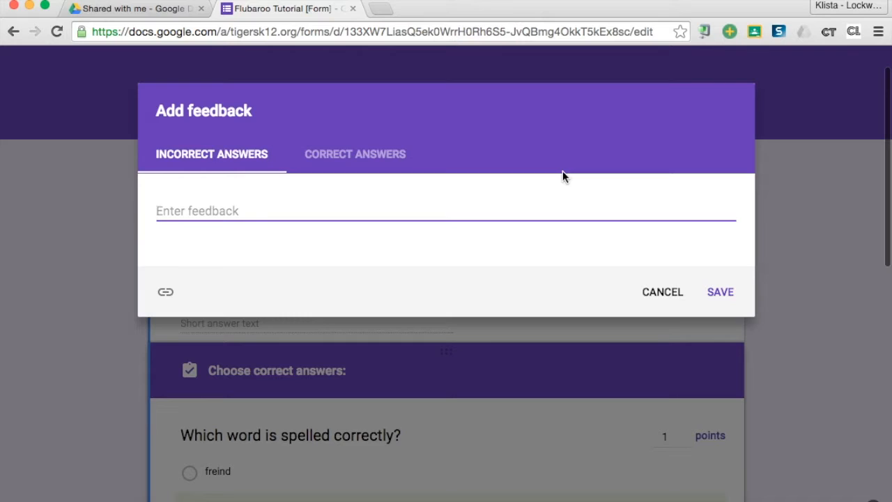
type("Ch")
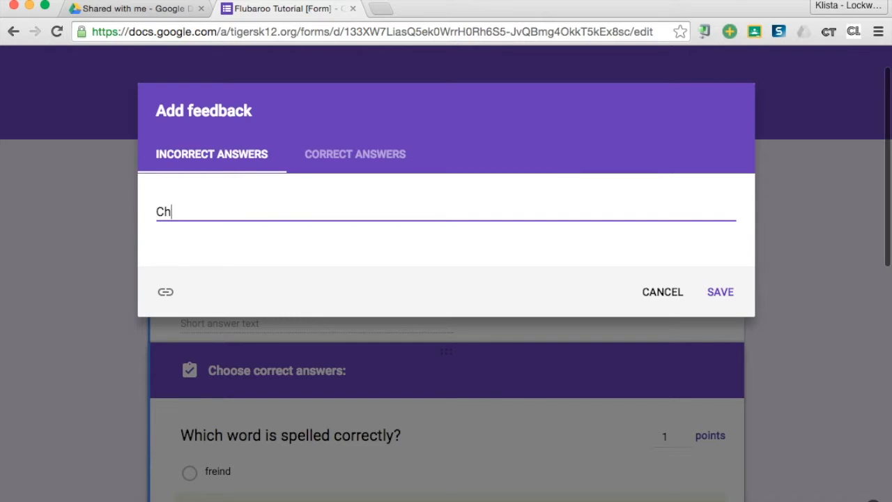
type("eck your spelling rules.")
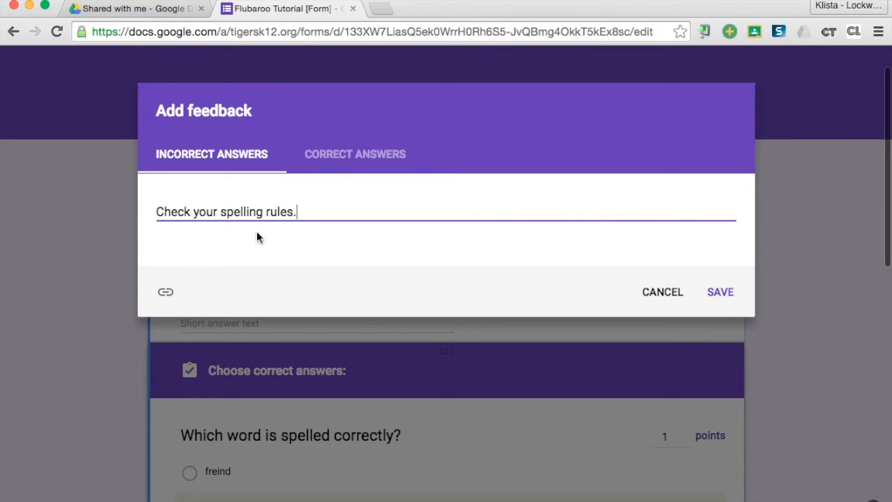
- Enter "Great job!" as the feedback for correct answers and save the spelling question's feedback
left_click(357, 156)
left_click(235, 208)
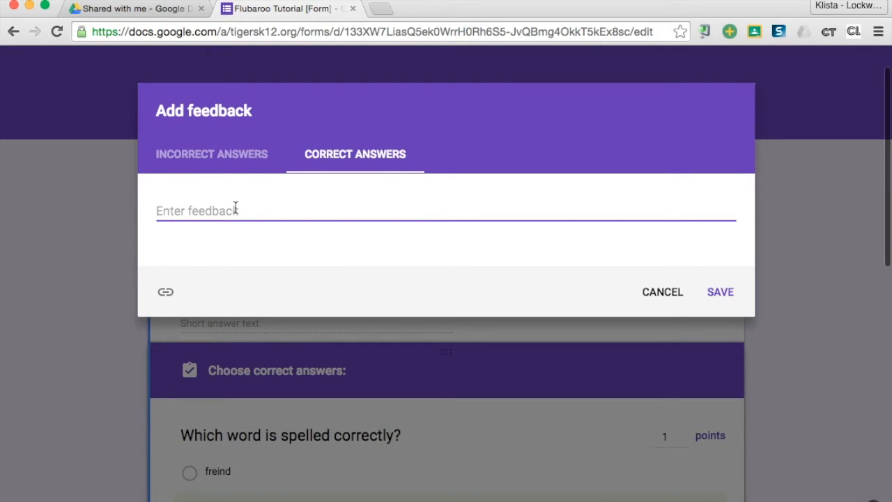
type("Great job!")
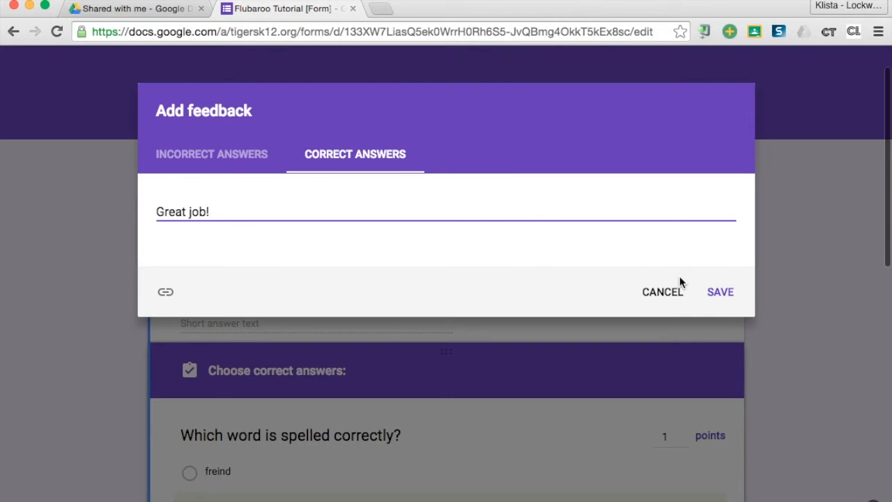
left_click(721, 296)
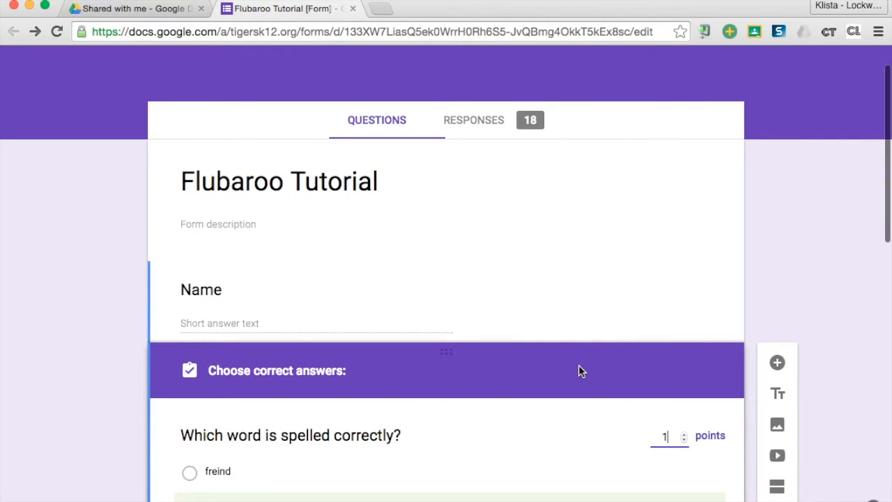
scroll(578, 371, "down", 5)
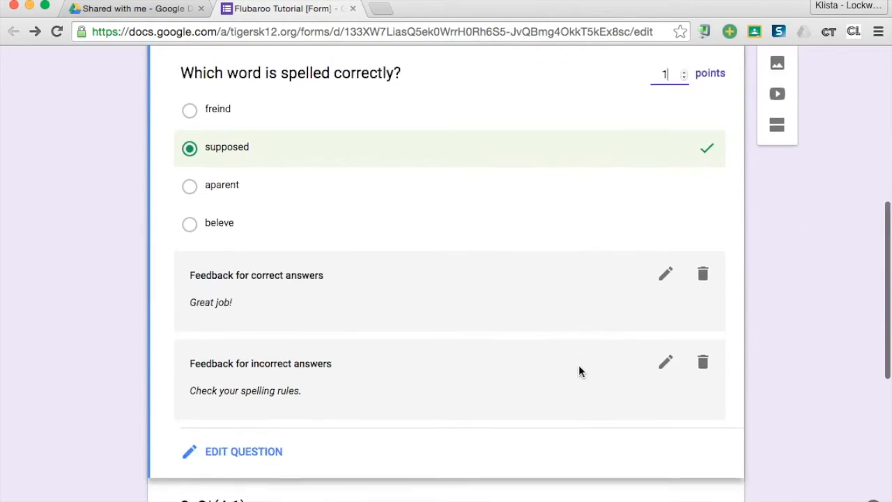
scroll(578, 365, "down", 1)
scroll(427, 412, "down", 3)
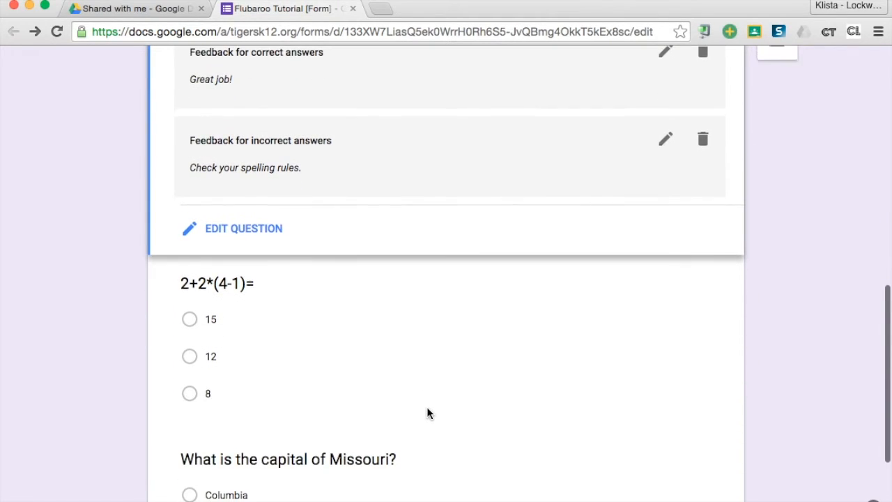
- In the answer key of "2+2*(4-1)=", mark 8 as correct and open the question's answer feedback
scroll(428, 412, "down", 1)
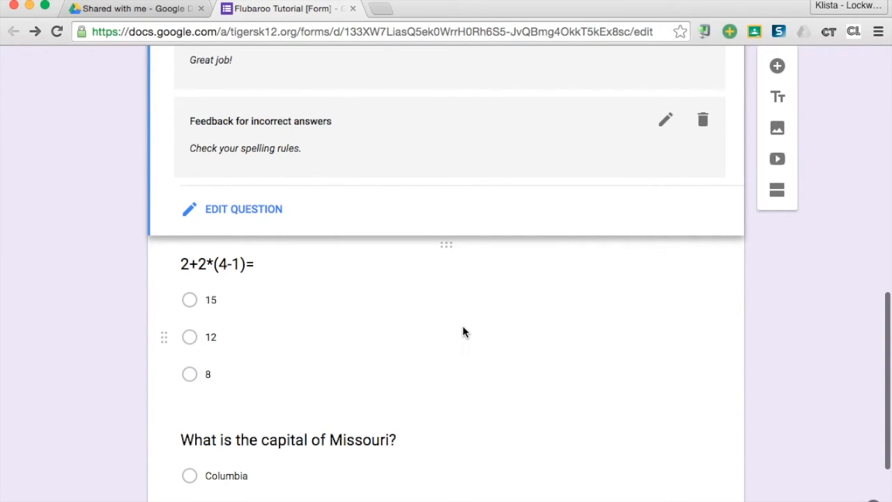
left_click(434, 324)
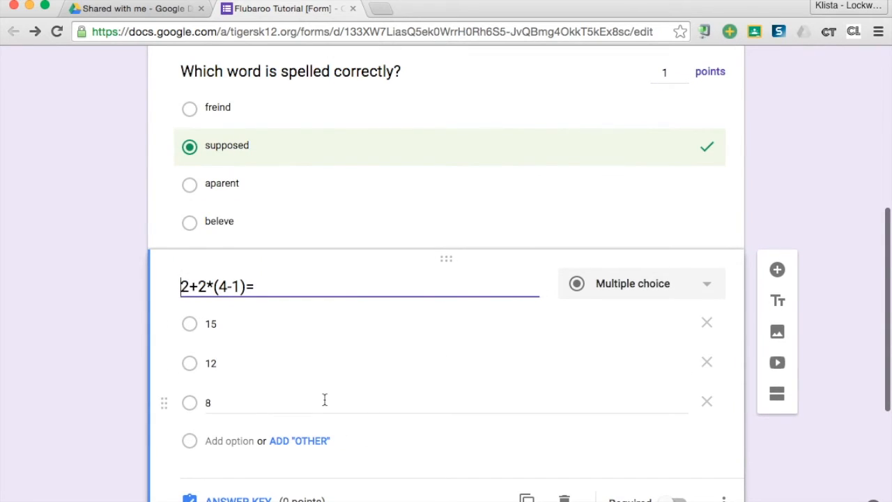
scroll(230, 484, "down", 2)
left_click(230, 456)
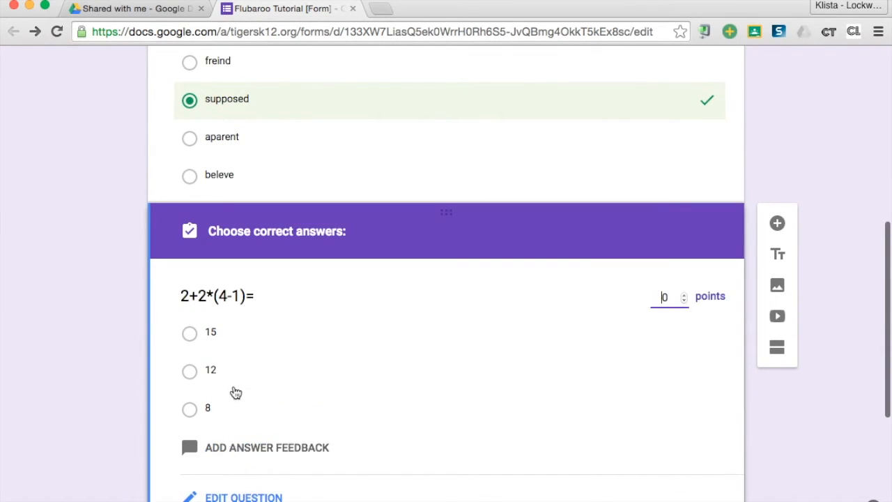
left_click(190, 409)
left_click(183, 447)
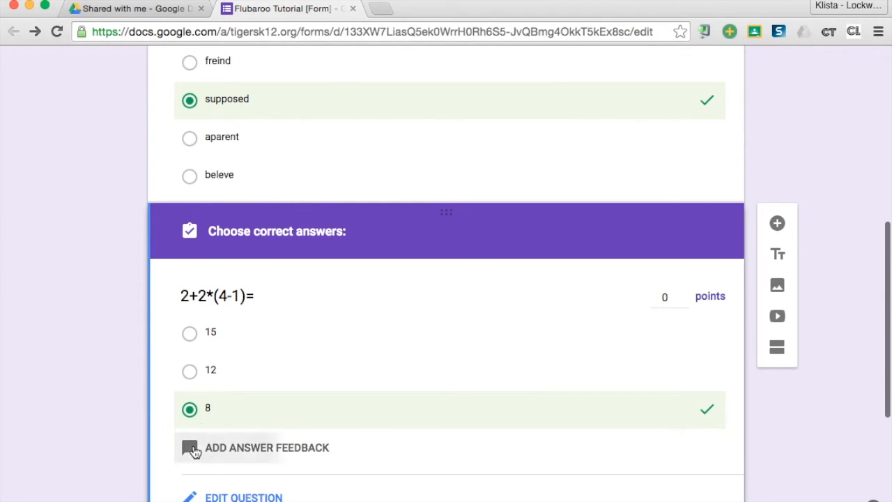
left_click(217, 211)
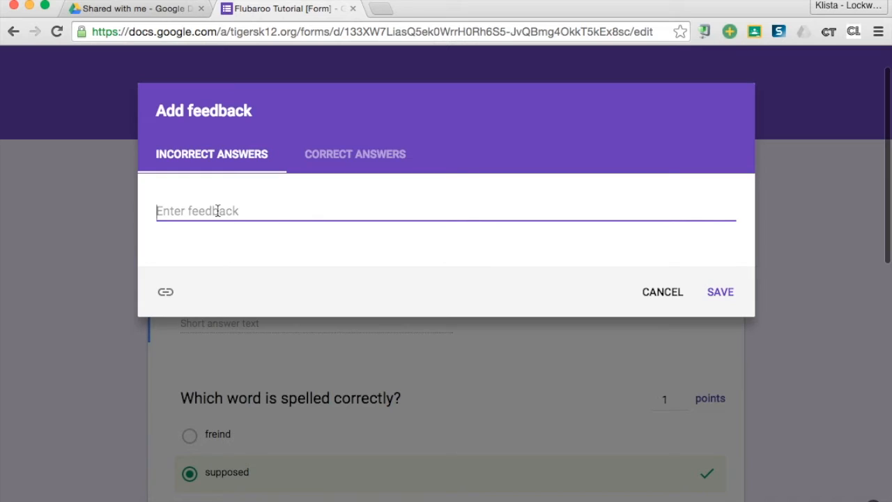
left_click(165, 291)
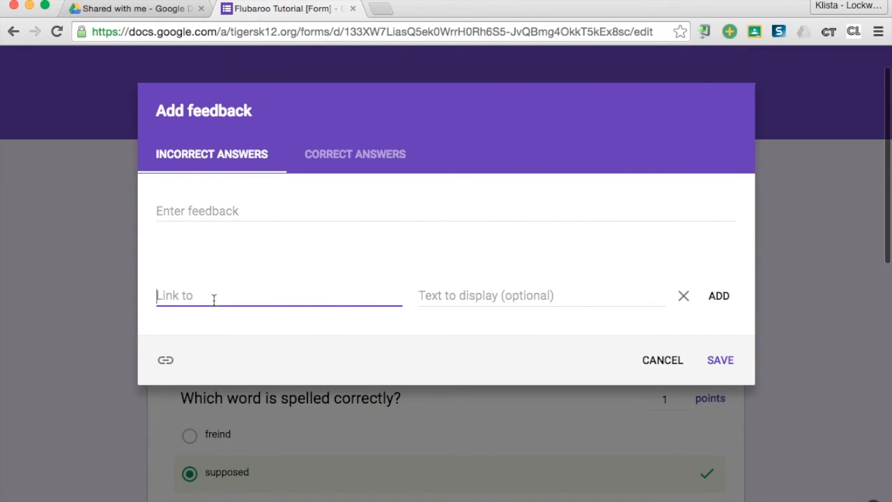
left_click(465, 296)
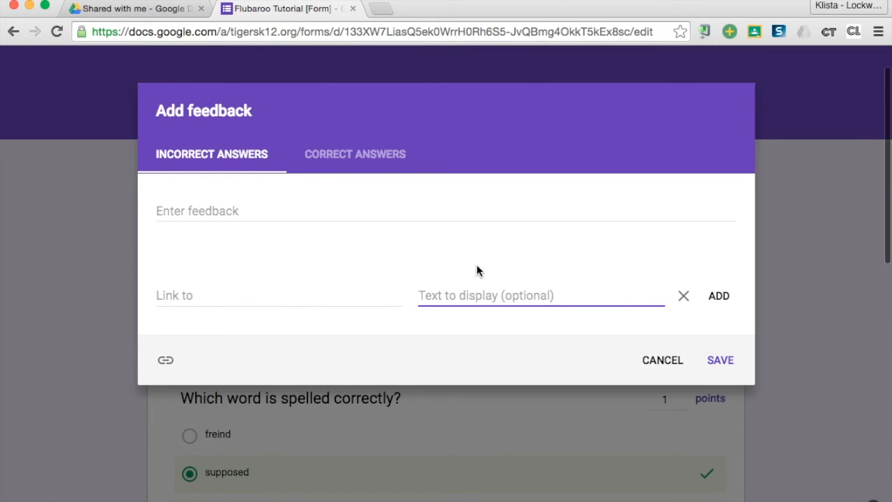
type("Watch this")
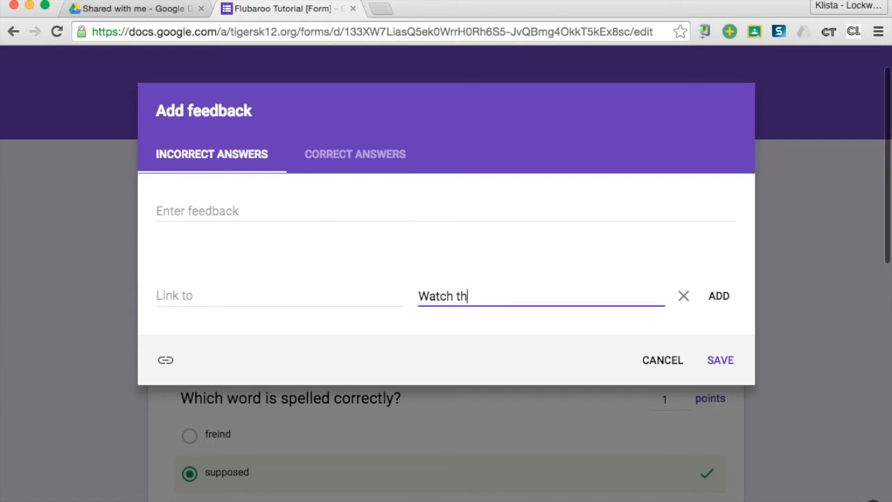
left_click(250, 297)
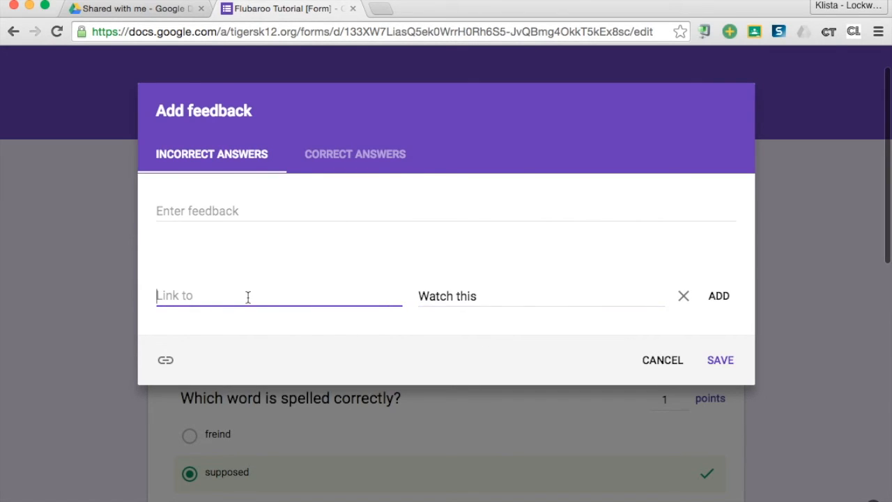
- Enter "Great job!" as the math question's feedback for correct answers and save the feedback
left_click(324, 154)
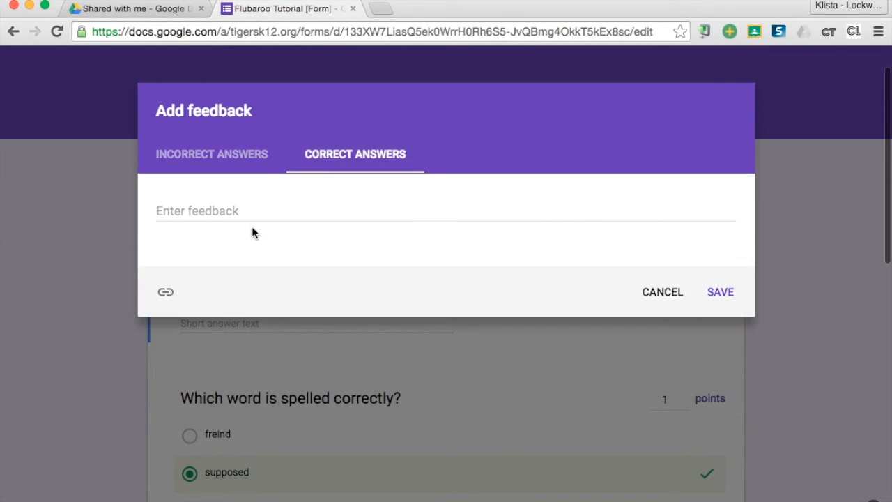
left_click(245, 210)
type("Great")
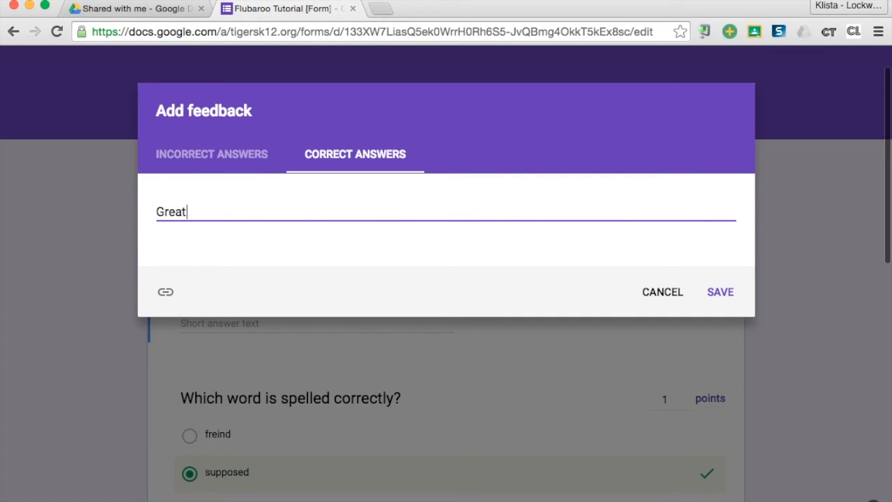
type(" job!")
left_click(722, 292)
- In the answer key of "What is the capital of Missouri?", mark "Jefferson City" as the correct answer
scroll(125, 336, "down", 5)
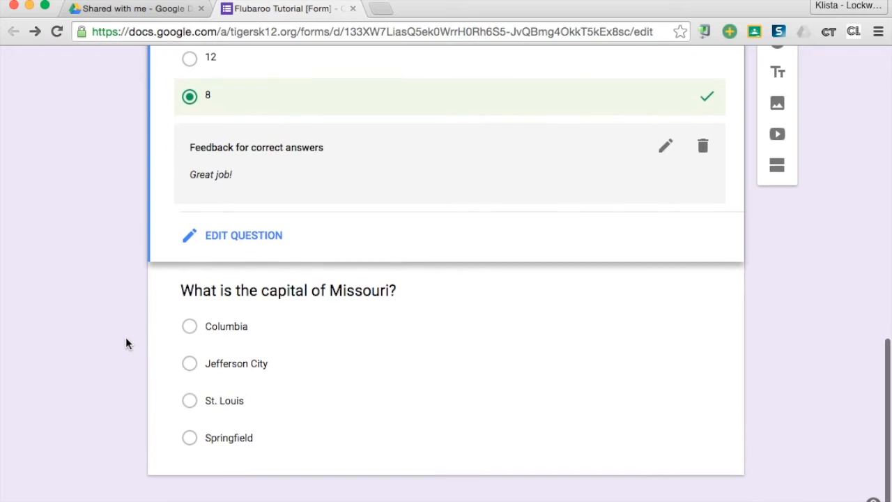
left_click(446, 351)
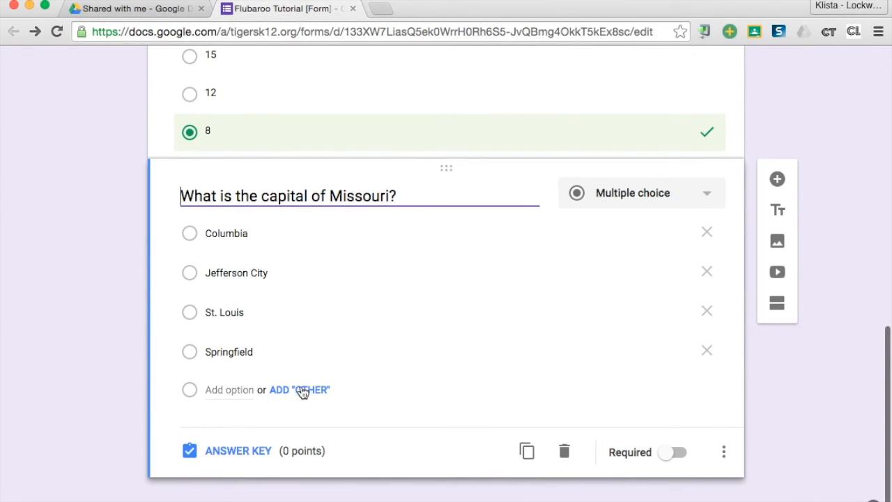
left_click(230, 451)
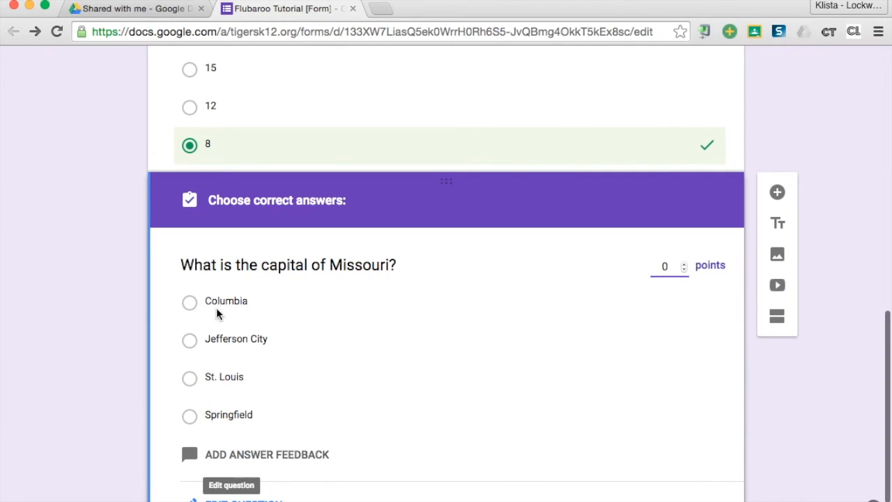
left_click(189, 341)
- Add "Check the map." as the Missouri question's feedback for incorrect answers and "Great job!" for correct answers, and save it
left_click(237, 454)
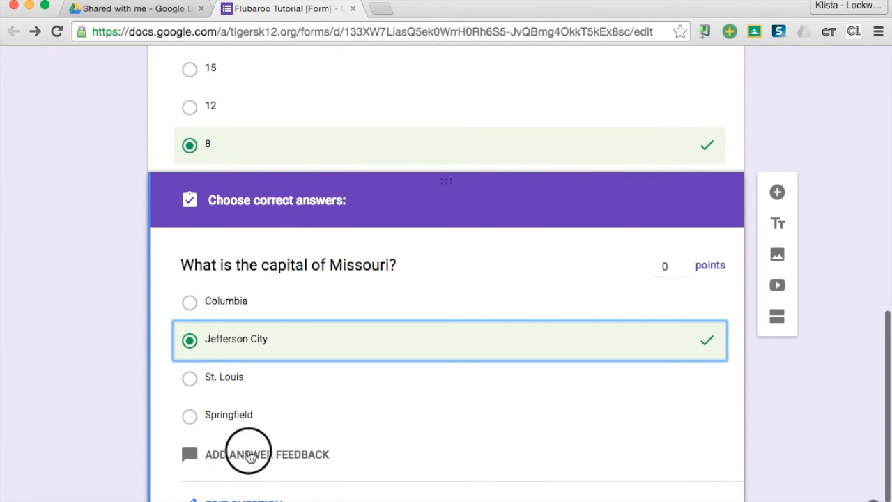
left_click(243, 214)
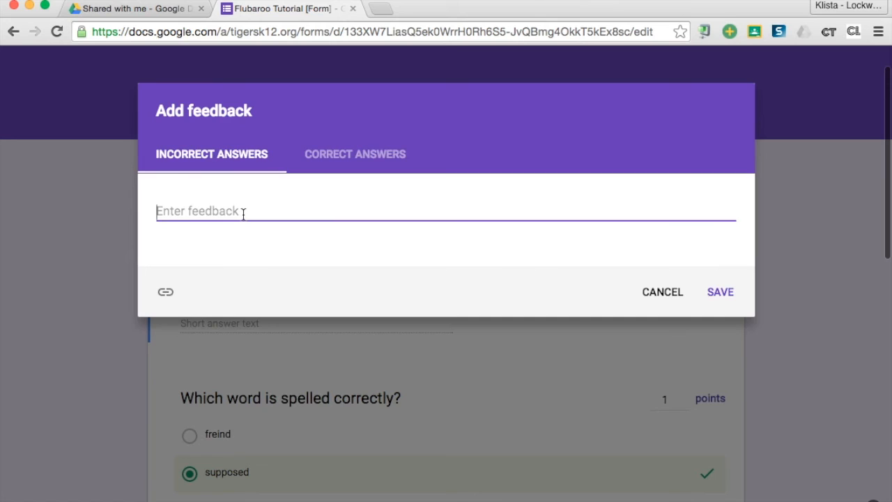
type("Check the map.")
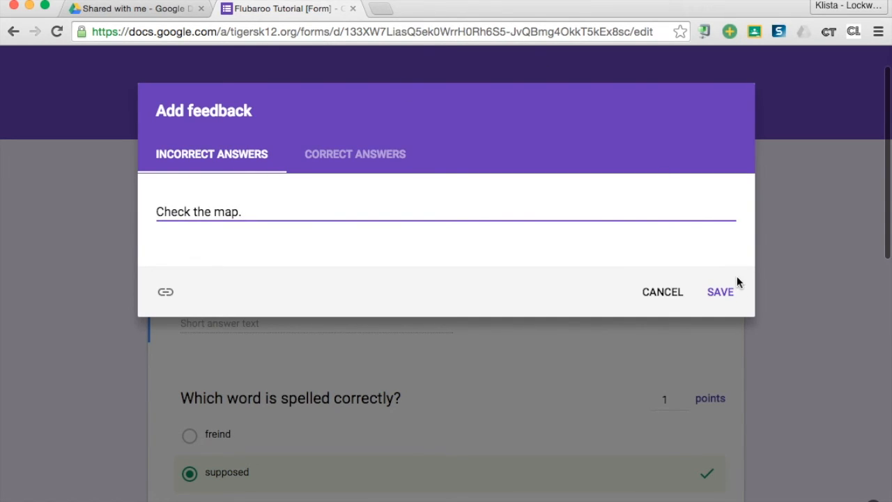
left_click(388, 153)
left_click(300, 210)
type("Great job!")
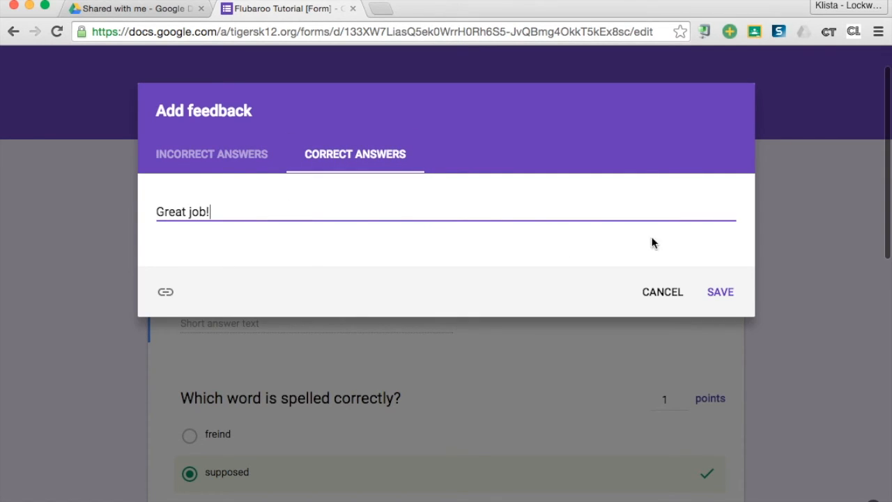
left_click(725, 292)
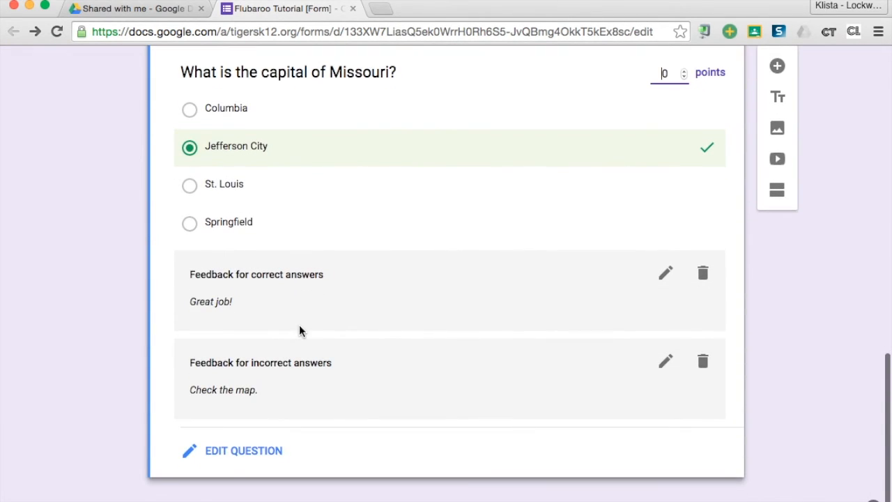
- Preview the form as a respondent and look through its questions and point values
scroll(299, 325, "up", 15)
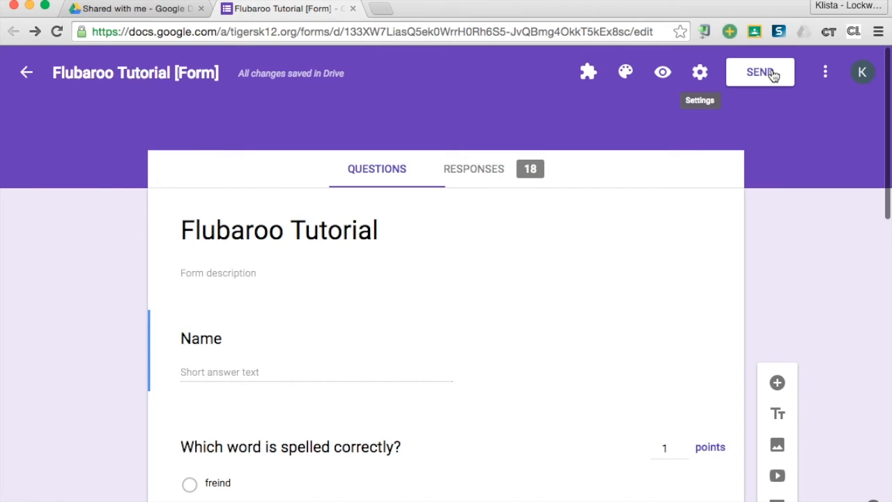
left_click(662, 72)
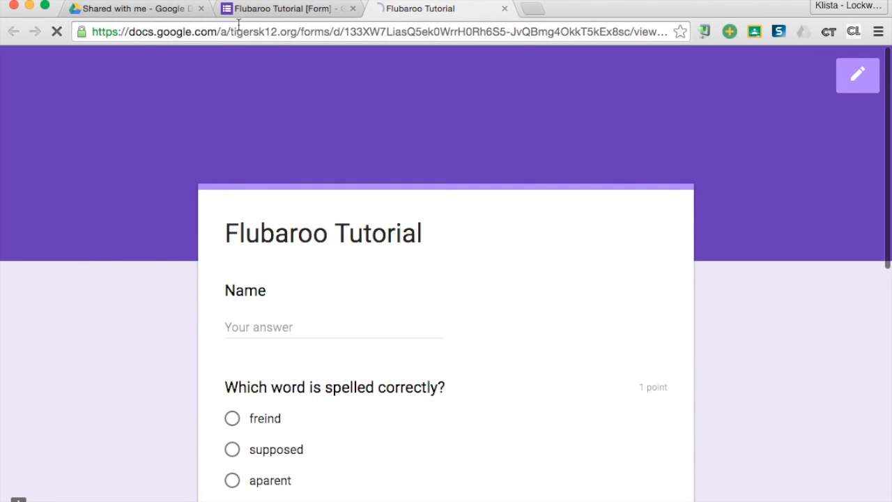
scroll(178, 258, "down", 8)
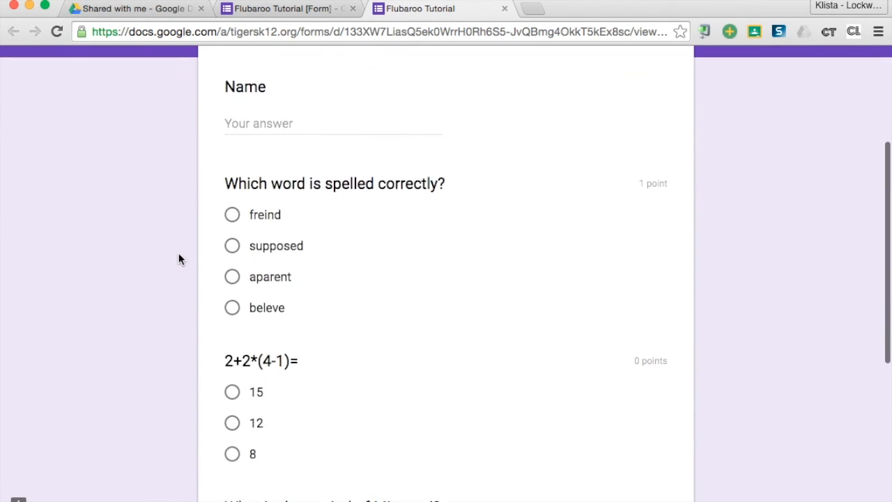
scroll(178, 256, "up", 10)
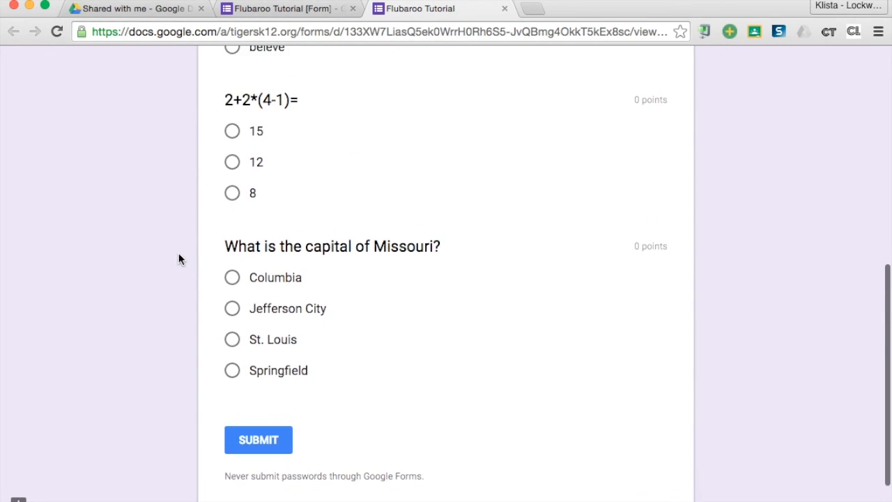